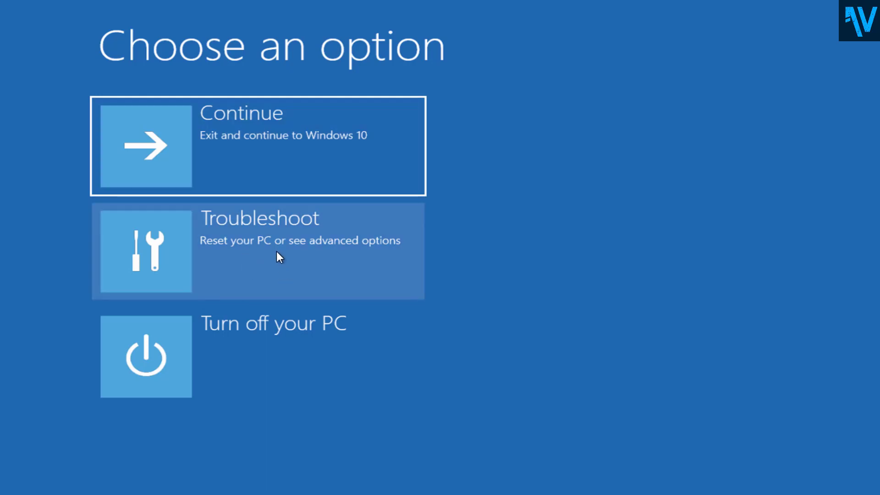
Step: Launch Command Prompt via Troubleshoot and Advanced options in the recovery menu
left_click(241, 262)
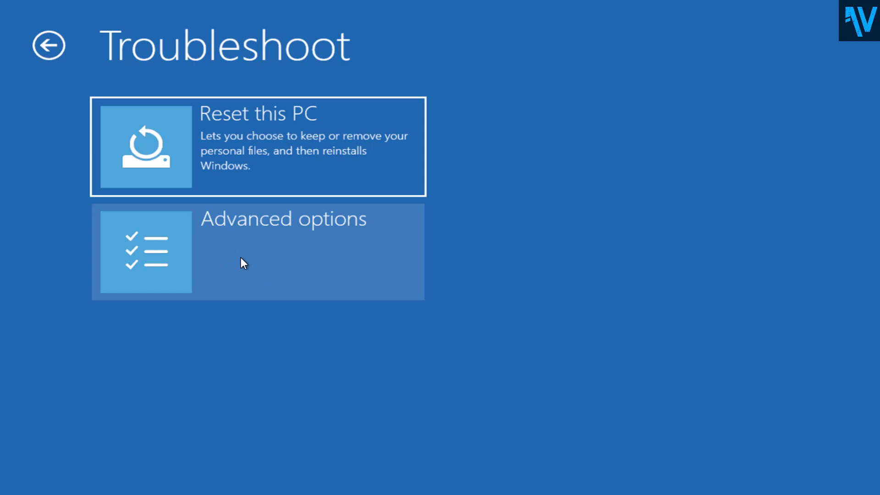
left_click(240, 263)
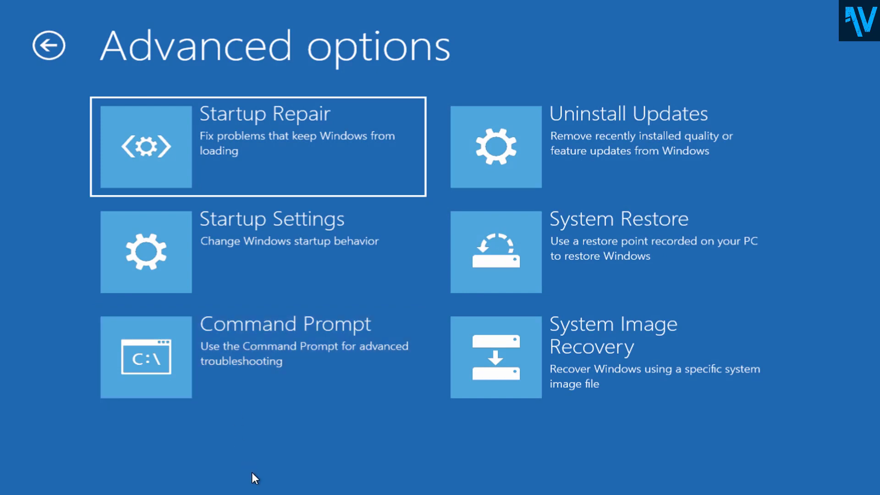
left_click(239, 343)
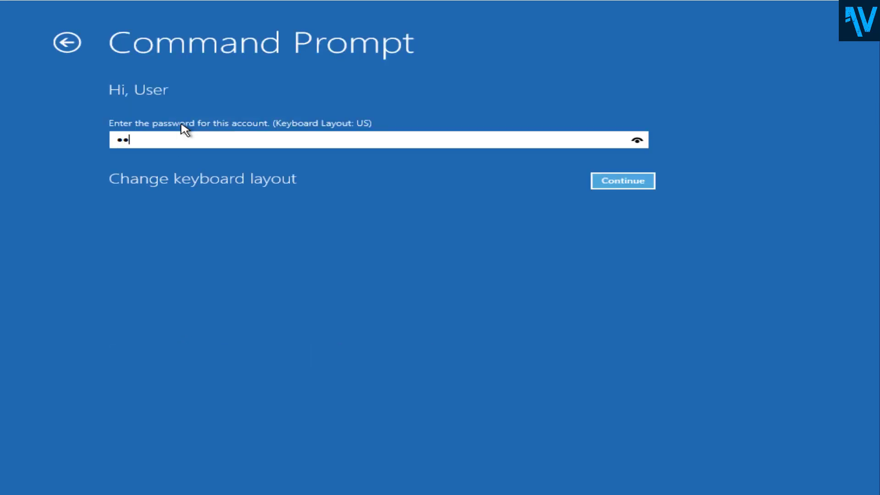
type("••••••")
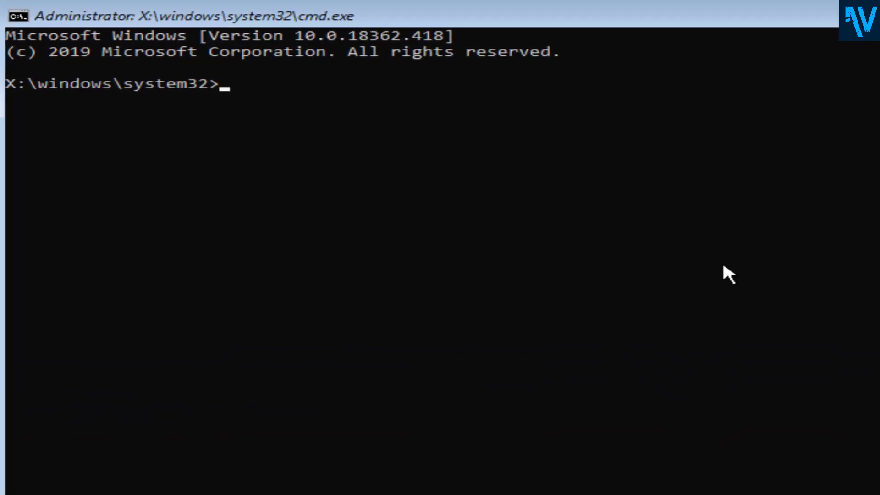
type("b")
type("ootre")
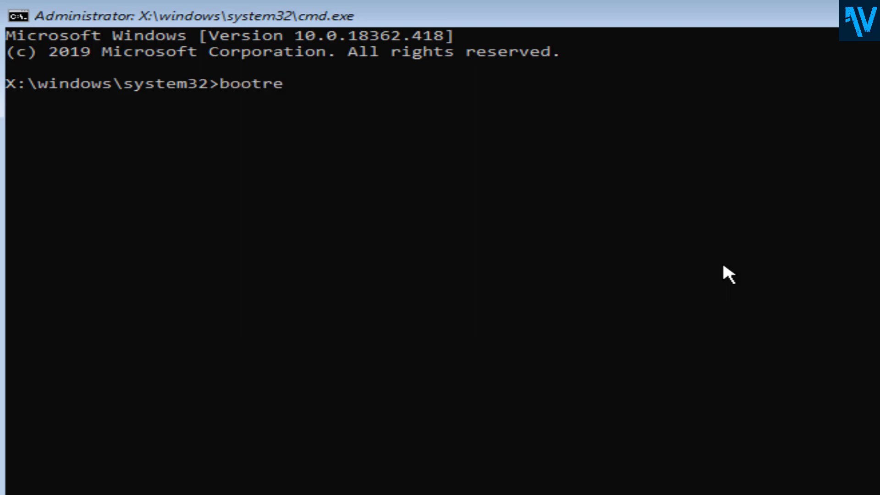
type("c")
type(" /")
type("sc")
type("anos")
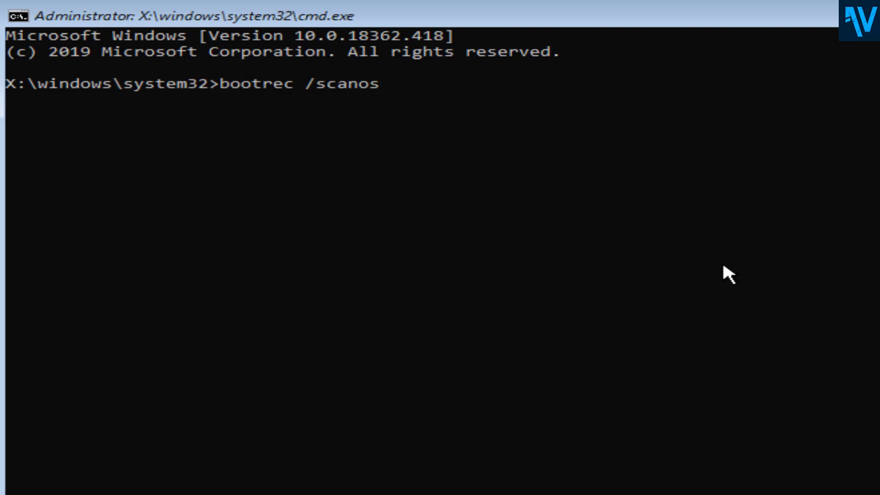
Step: Run bootrec /scanos, which reports zero identified Windows installations
key("Return")
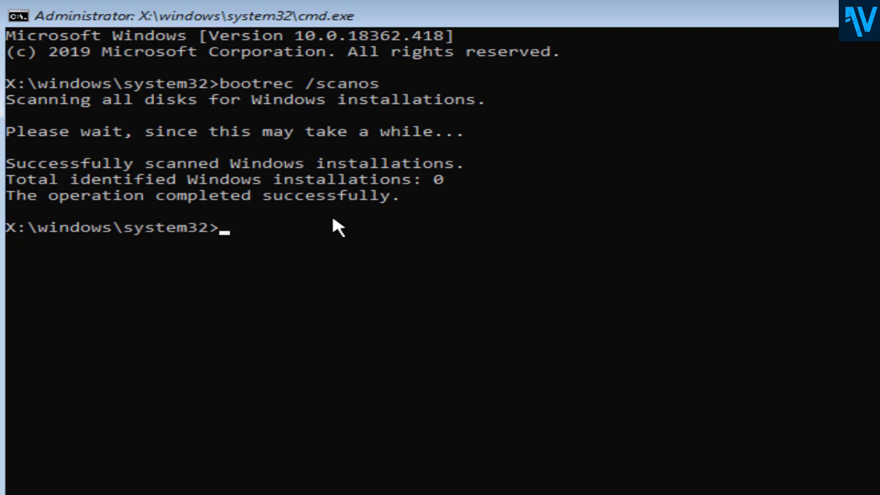
type("b")
type("ootrec")
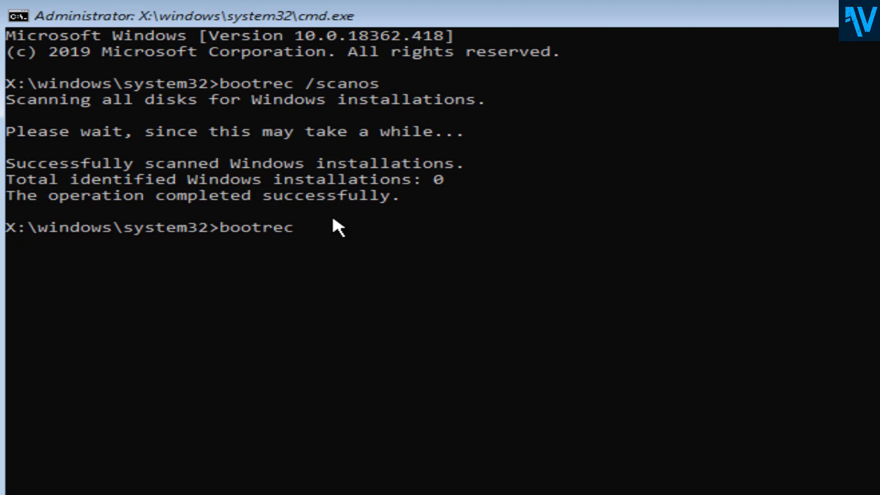
type(" /f")
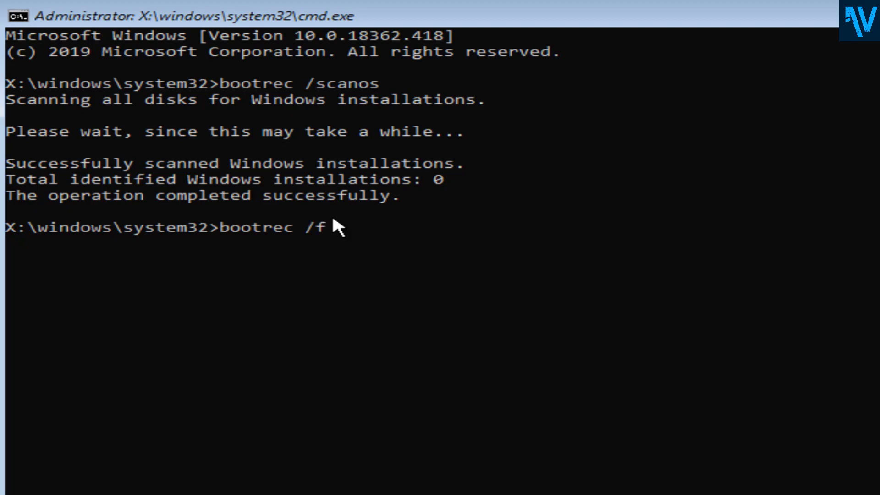
type("ixmbr")
Step: Run bootrec /fixmbr successfully, then bootrec /fixboot, which returns access denied
key("Return")
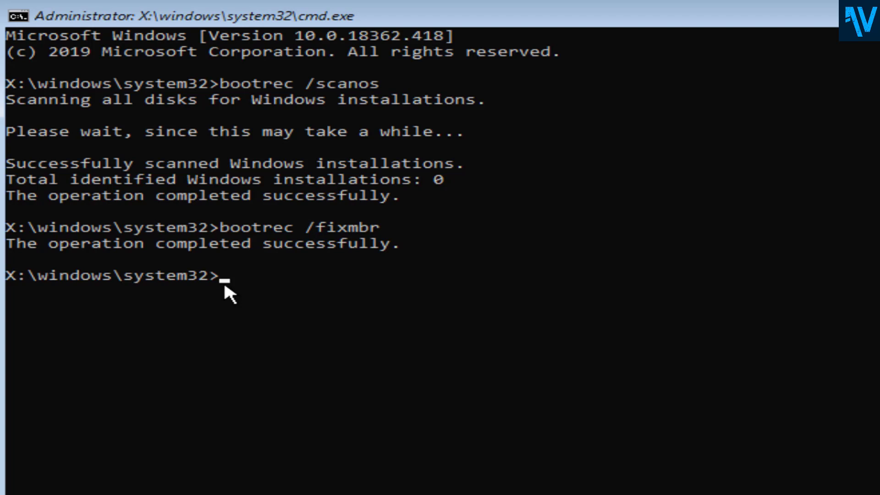
type("boo")
type("trec")
type(" /fix")
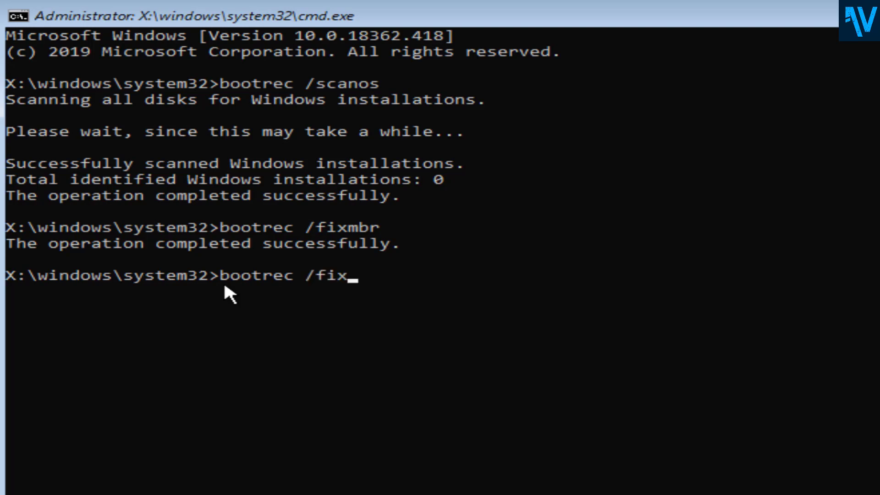
type("boot")
key("Return")
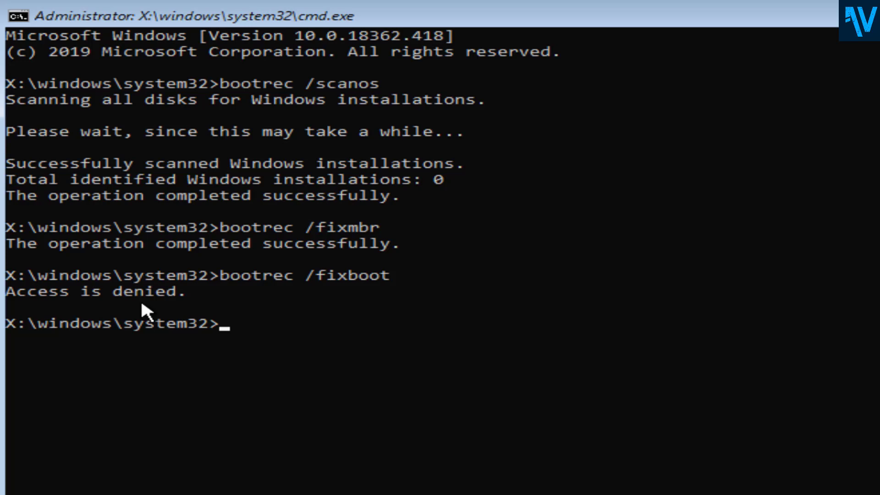
type("boo")
type("t")
type("rec /")
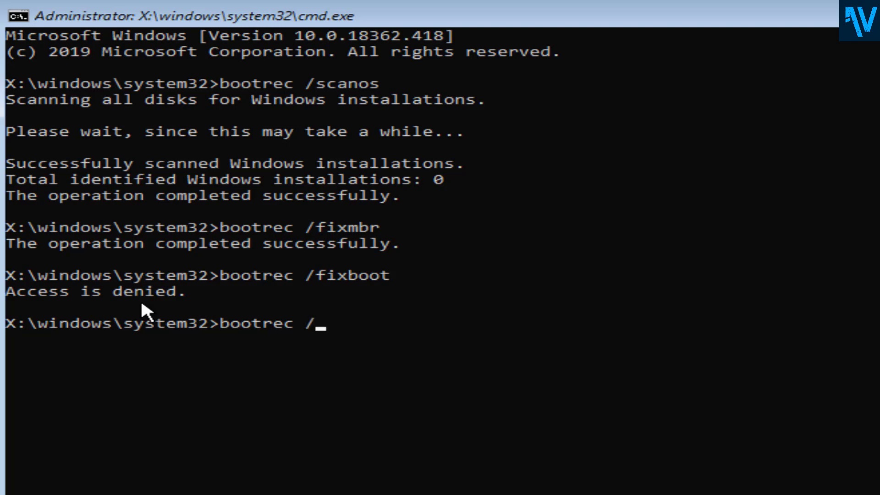
type("reb")
type("uildbc")
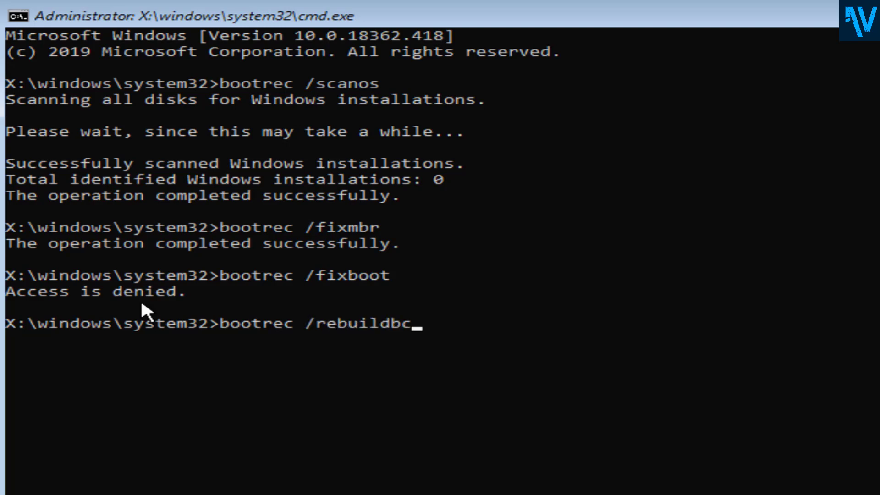
type("d")
Step: Run bootrec /rebuildbcd to rebuild the boot configuration data successfully
key("Return")
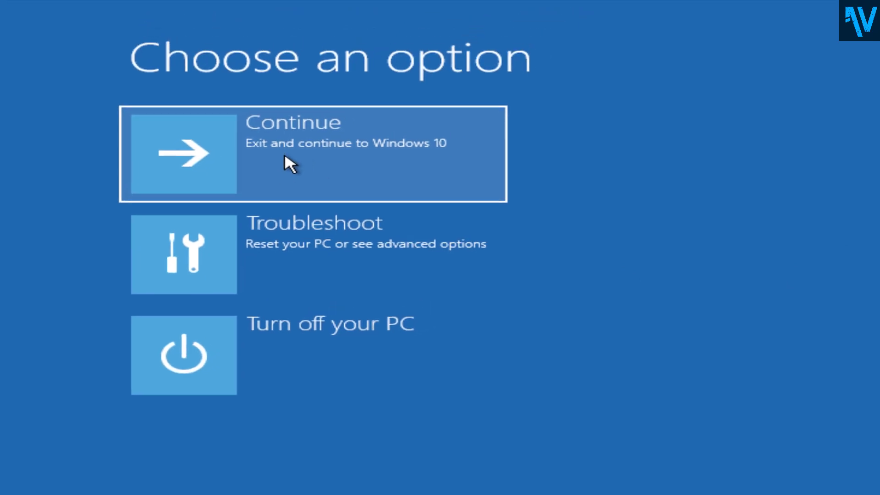
Step: Continue to Windows 10 and dismiss the lock screen to reach sign-in
left_click(279, 158)
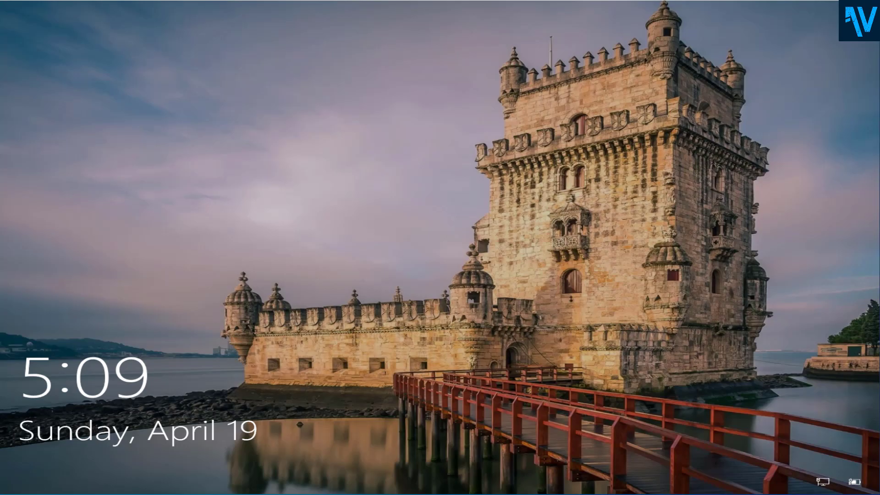
key("space")
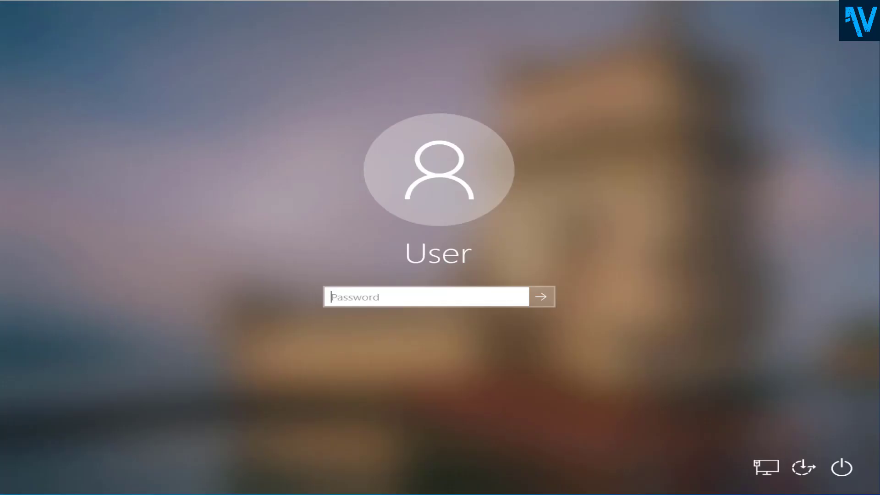
type("•••••••")
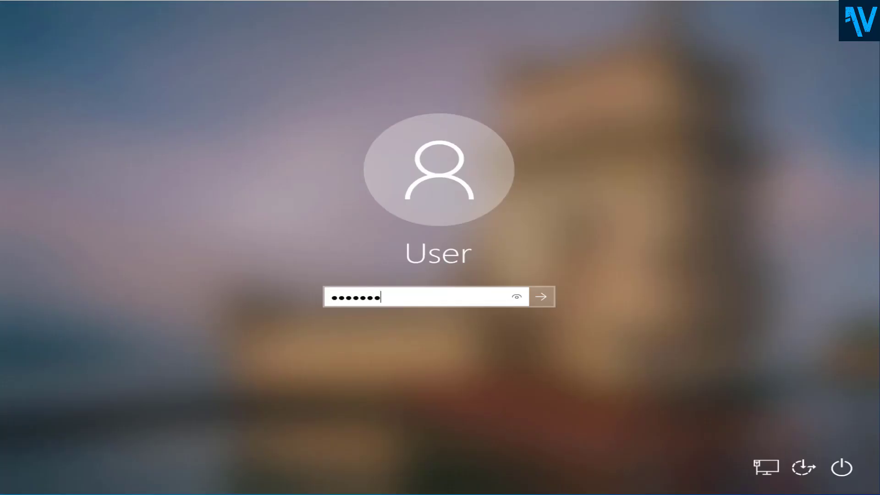